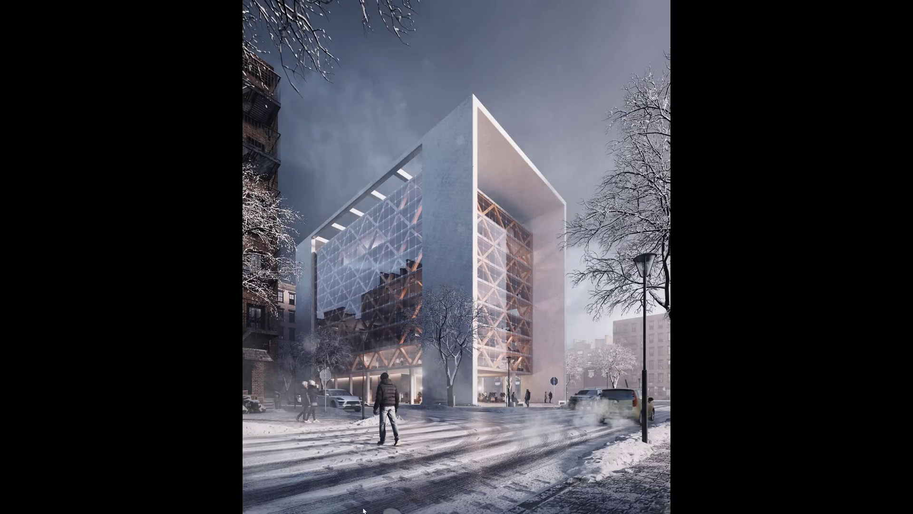
- Zoom in on the tyre-tracked snow and drag out a new Corona Decal over the tracks
scroll(457, 467, "up", 5)
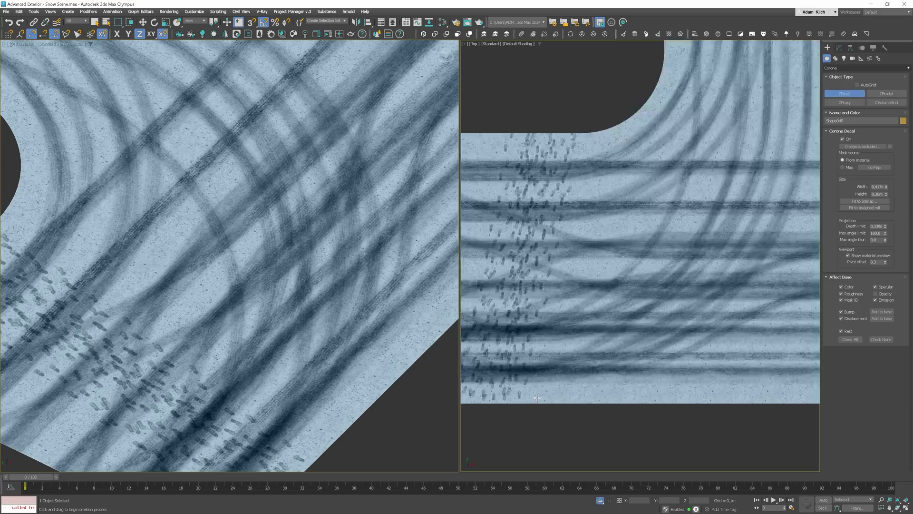
scroll(636, 364, "up", 4)
left_click_drag(659, 375, 689, 393)
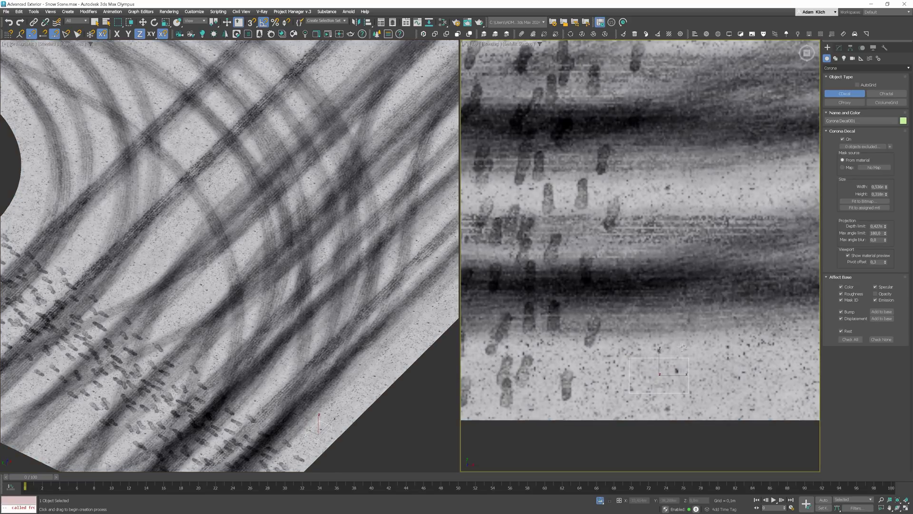
- Orbit to check the decal's box, then return to the Top view framed on the decal
middle_click_drag(682, 347, 673, 343, "alt")
key("t")
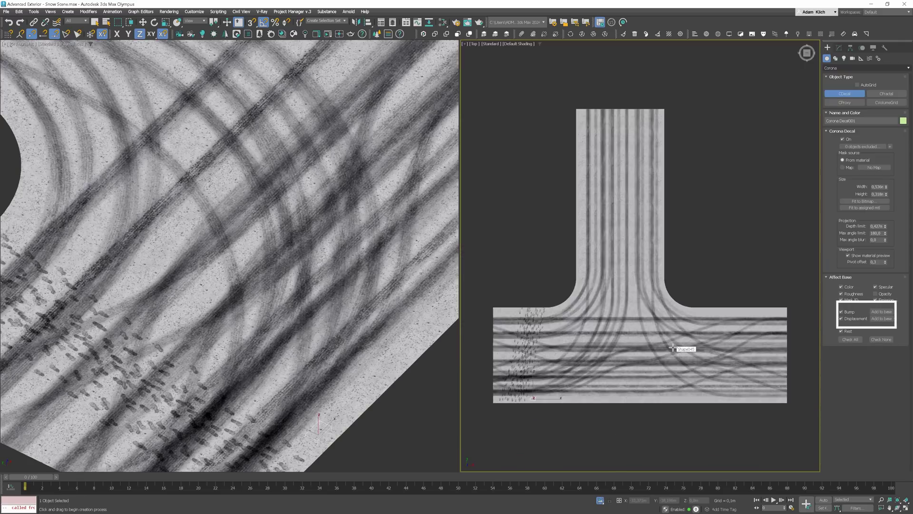
key("z")
scroll(672, 347, "down", 5)
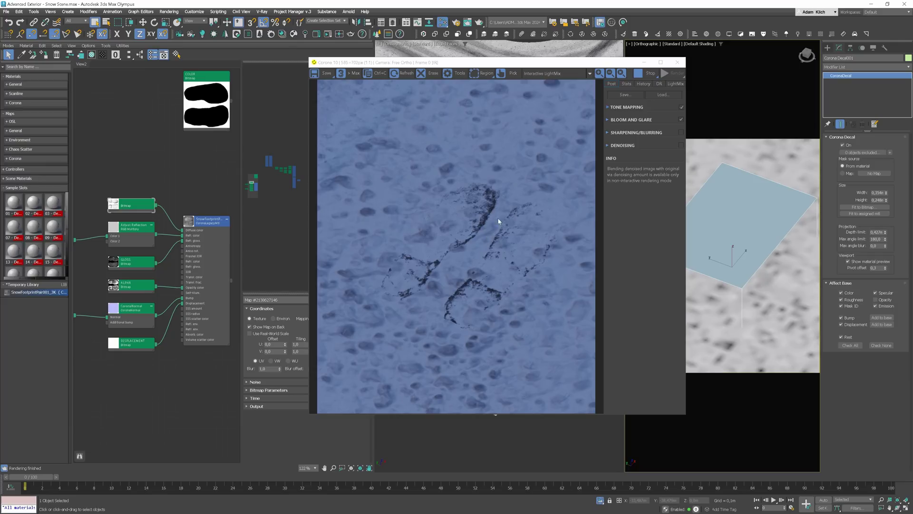
- Enable Bump 'Add to base' so the footprint decal's bump blends into the underlying snow
left_click(886, 318)
left_click_drag(185, 291, 175, 289)
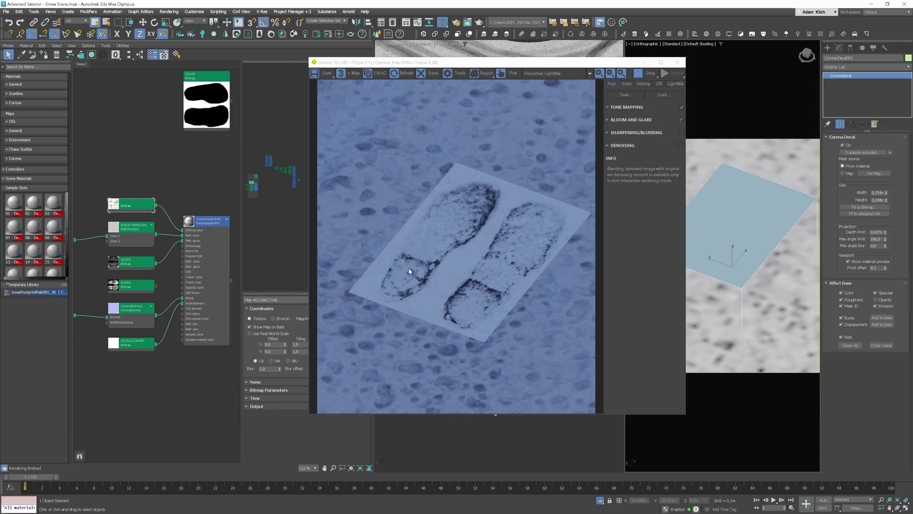
left_click(882, 317)
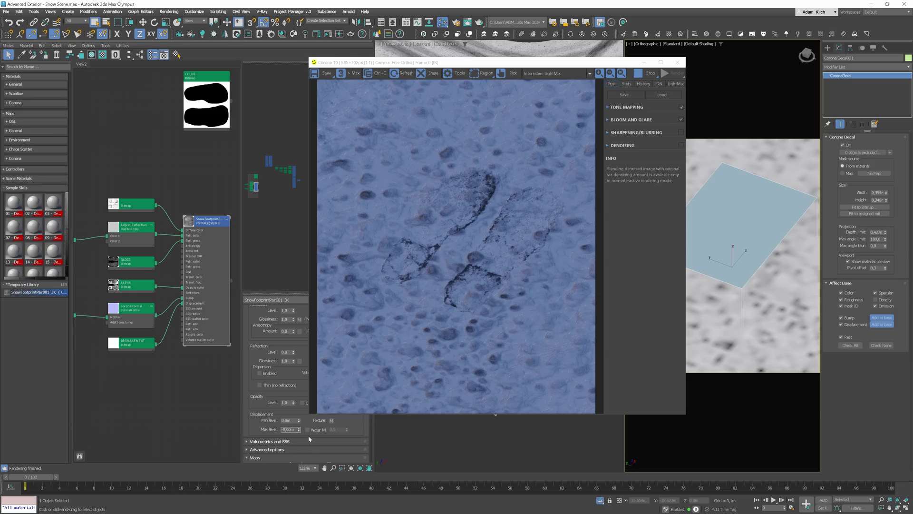
- Set the decal displacement Max level to -0,002m and stop the interactive render
type("2")
key("Return")
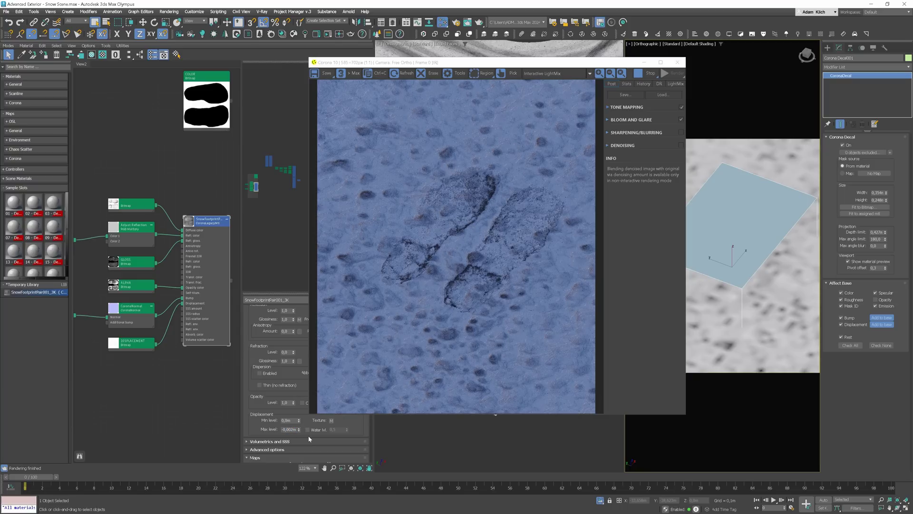
left_click(650, 73)
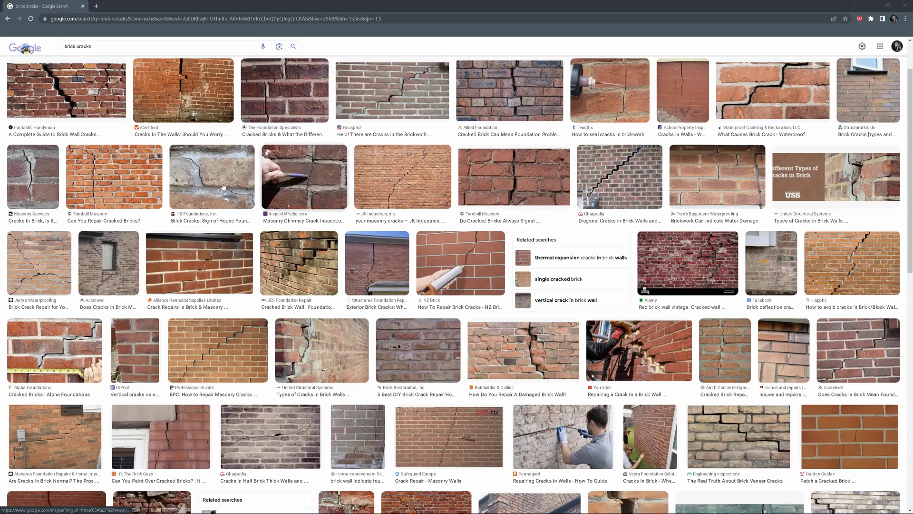
- Preview a cracked brick wall photo, then the related 'Can You Repair Cracked Bricks?' and 'Cracked Brick Repair' images
left_click(55, 273)
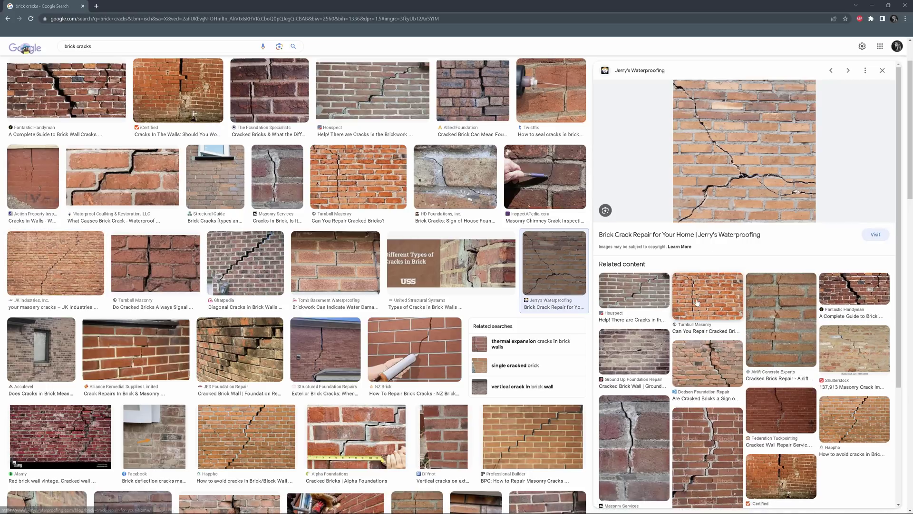
left_click(696, 302)
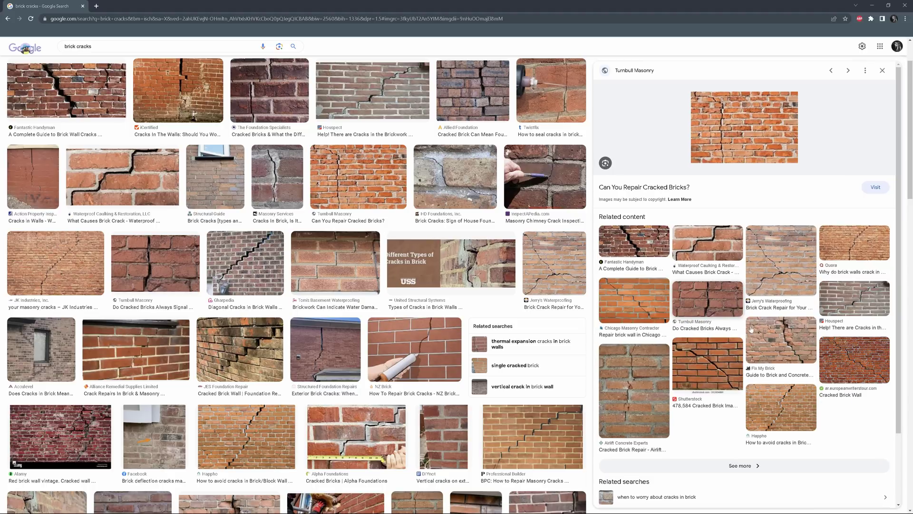
left_click(651, 387)
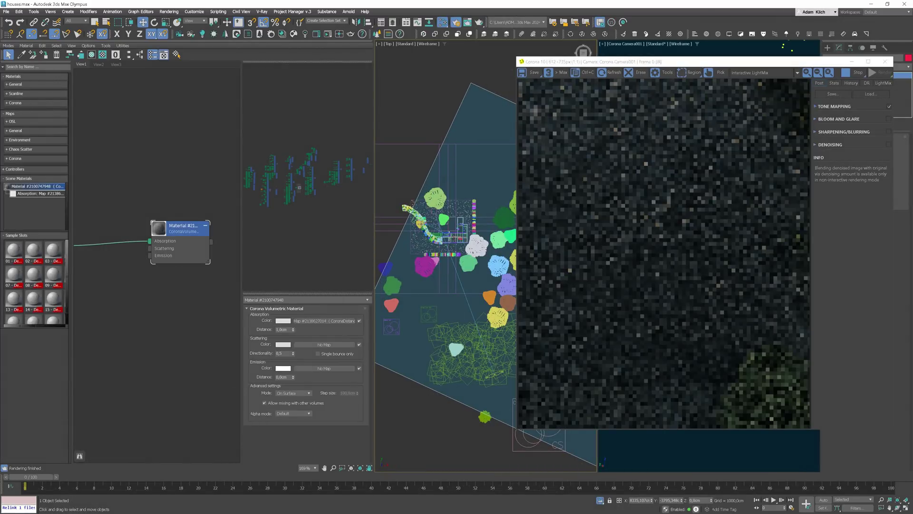
- Switch the Corona Volumetric Material to Inside Volume mode with 15000 Absorption Distance
left_click(291, 393)
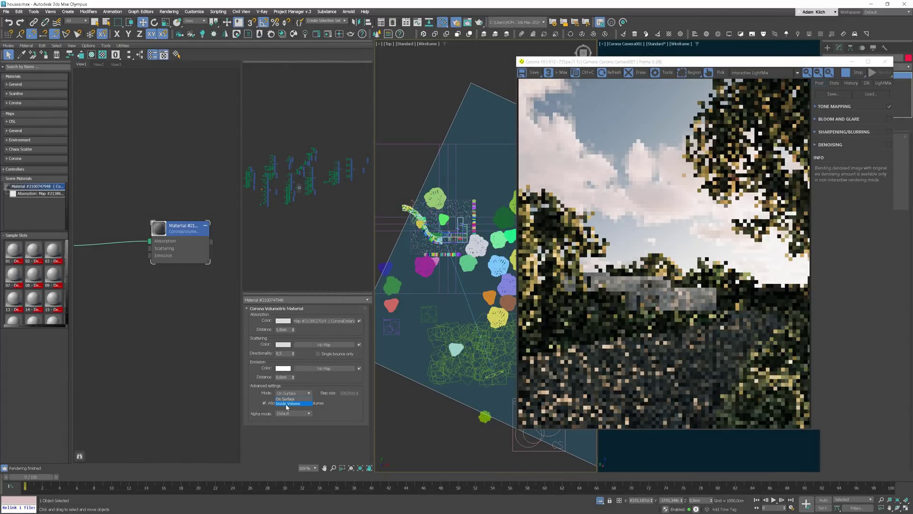
left_click(299, 404)
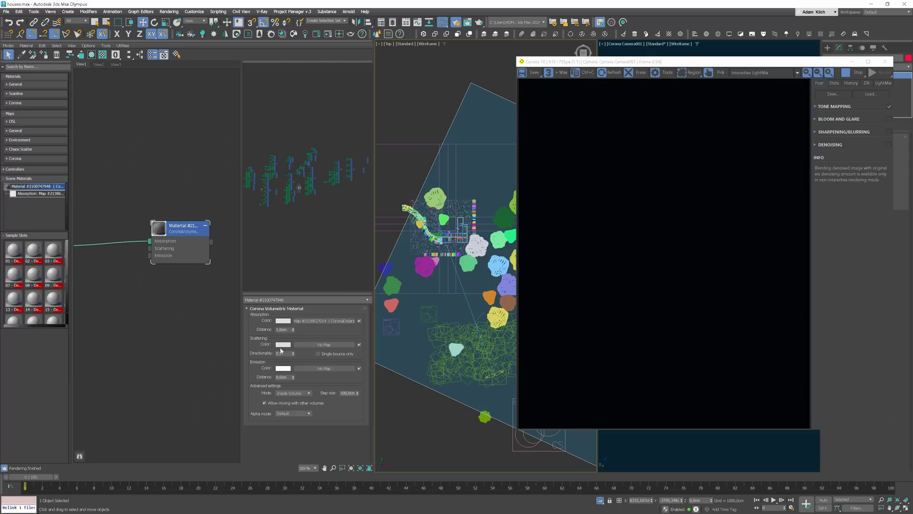
double_click(284, 329)
type("15000")
key("Return")
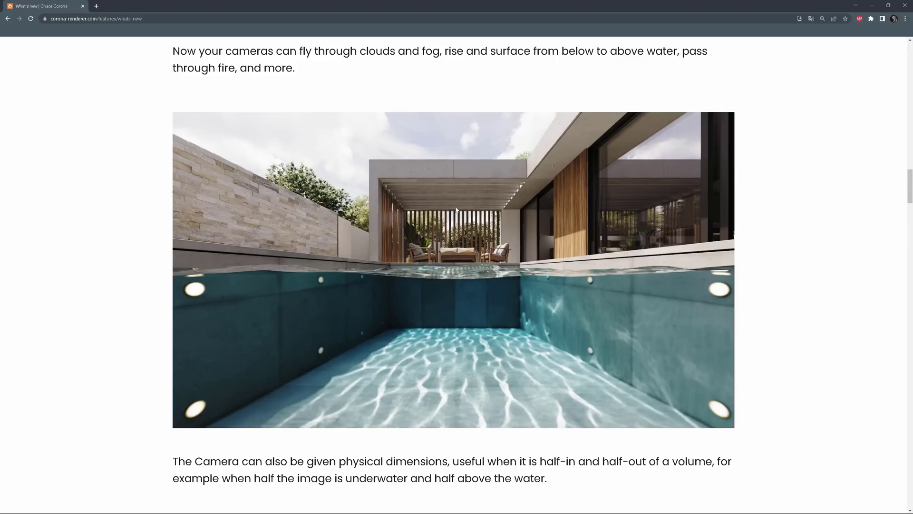
left_click(872, 6)
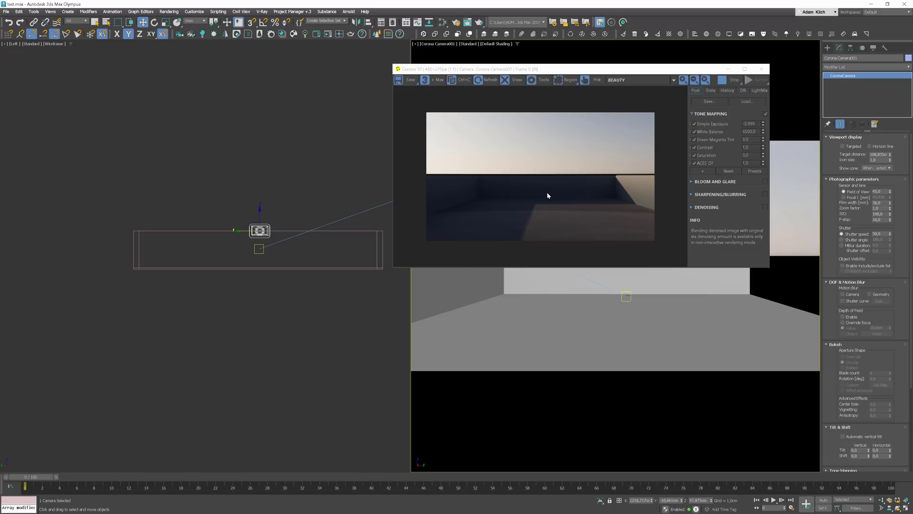
- Show the camera's physical size in the viewport, stepping Size through 10, 50 and 100 cm
scroll(877, 268, "down", 5)
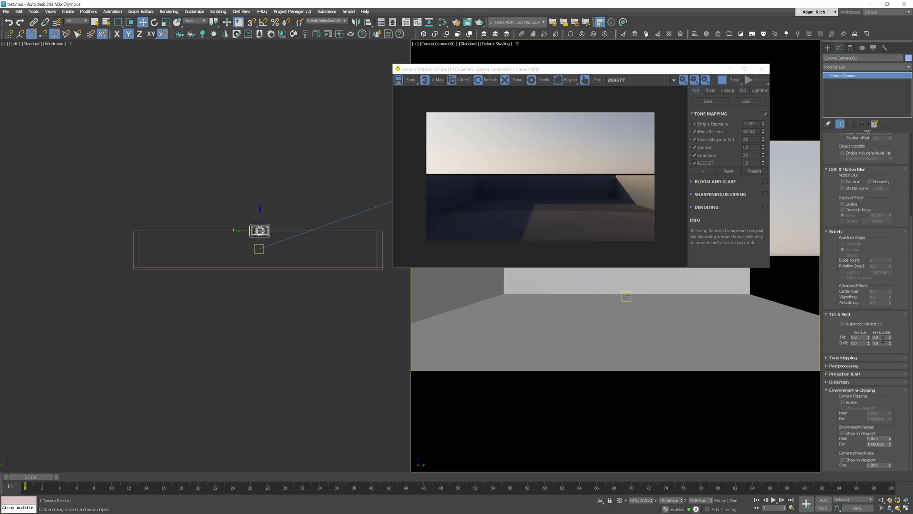
left_click(848, 460)
type("10")
key("Return")
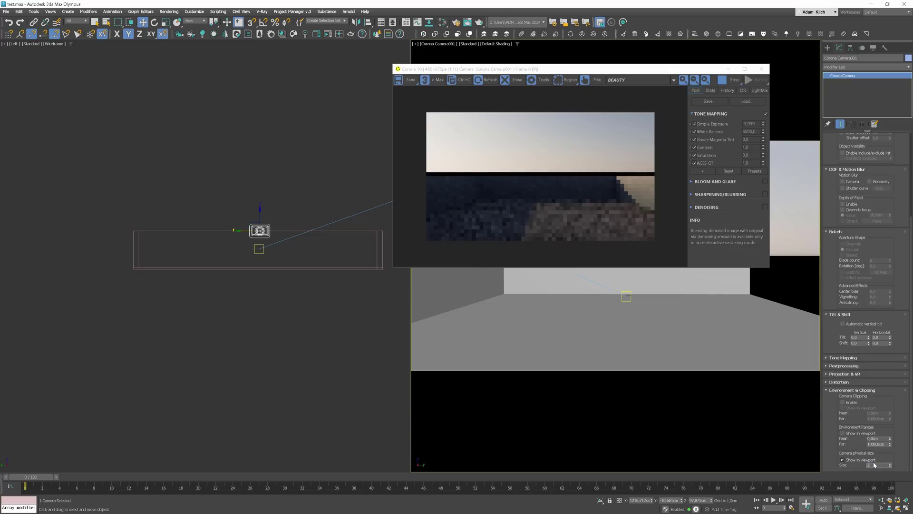
type("50")
key("Return")
type("100")
key("Return")
middle_click_drag(279, 261, 286, 237, "alt")
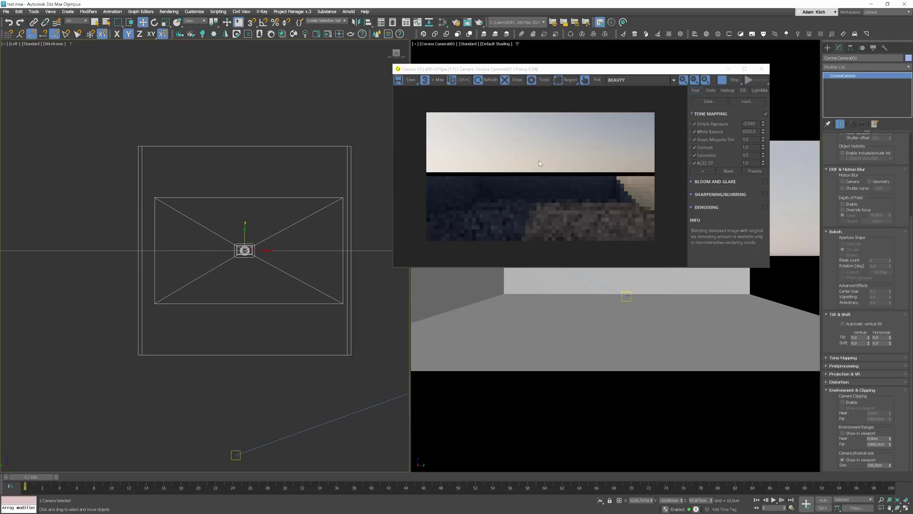
key("alt+Tab")
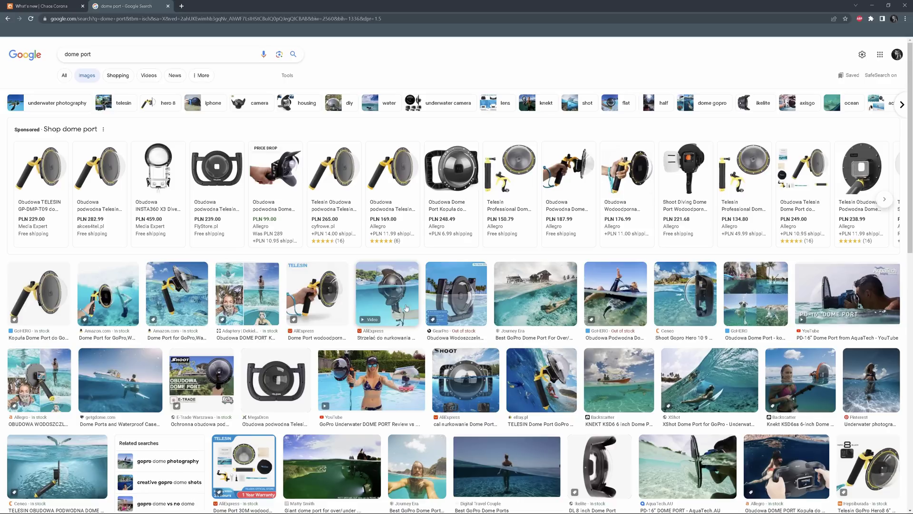
- Preview two underwater dome port photos, then enable the DOF Highlights Solver in Render Setup Performance
left_click(123, 305)
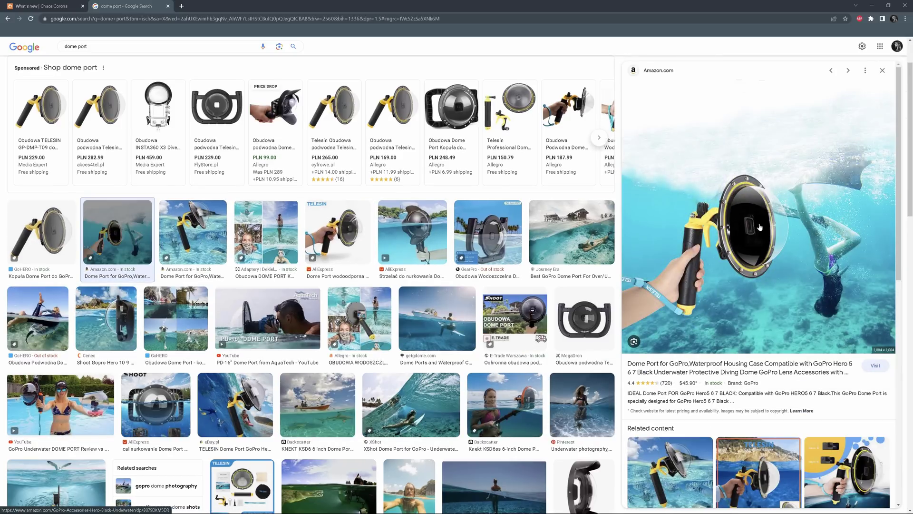
left_click(417, 238)
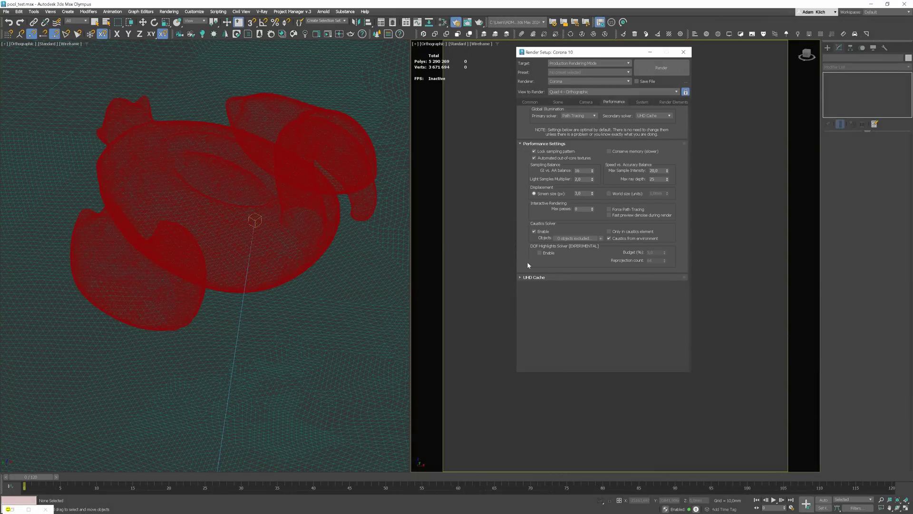
left_click(545, 253)
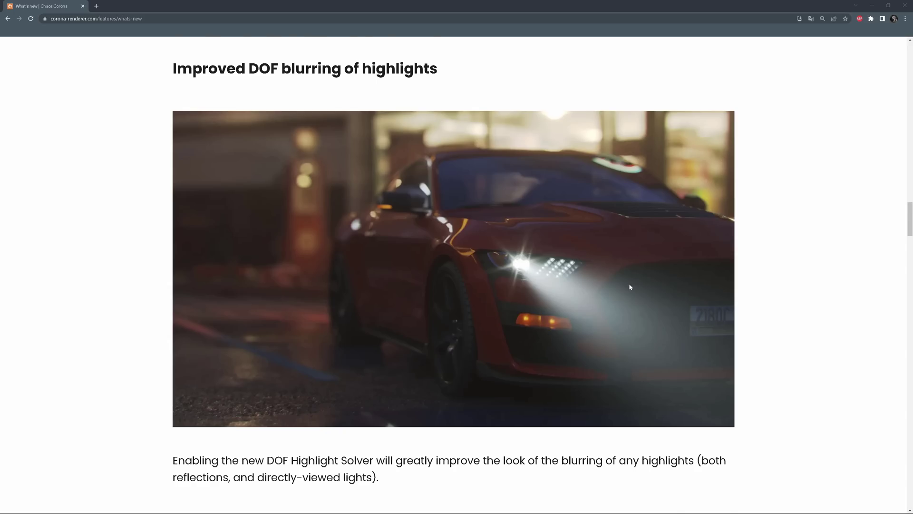
- Scroll to the toy-car image and drag its slider to compare DOF highlight blurring before and after
scroll(630, 287, "down", 8)
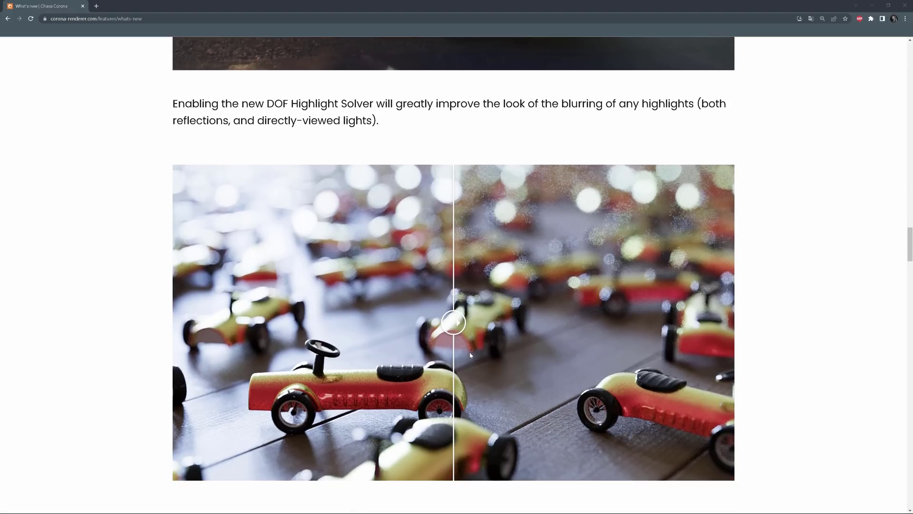
left_click_drag(458, 326, 283, 333)
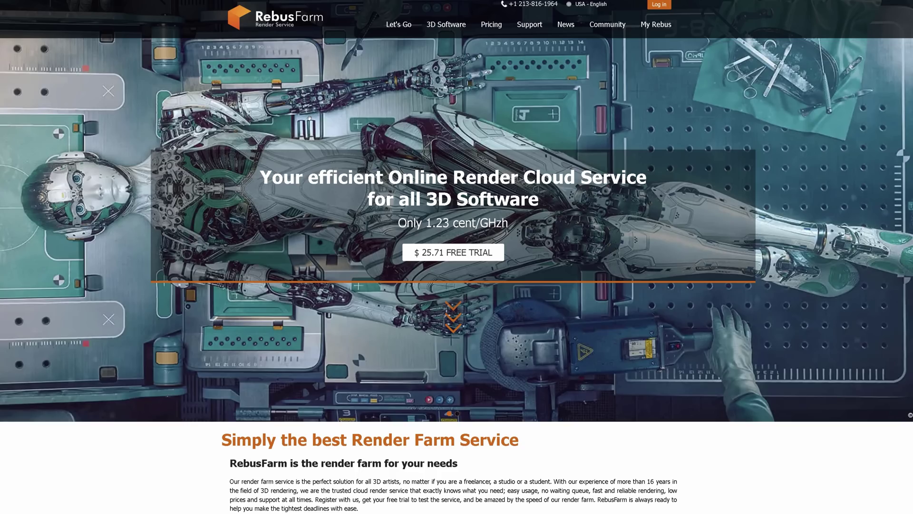
- On RebusFarm's V-Ray page, pick the 8950HK processor and enter a 4,5-minute render time per frame
left_click(454, 30)
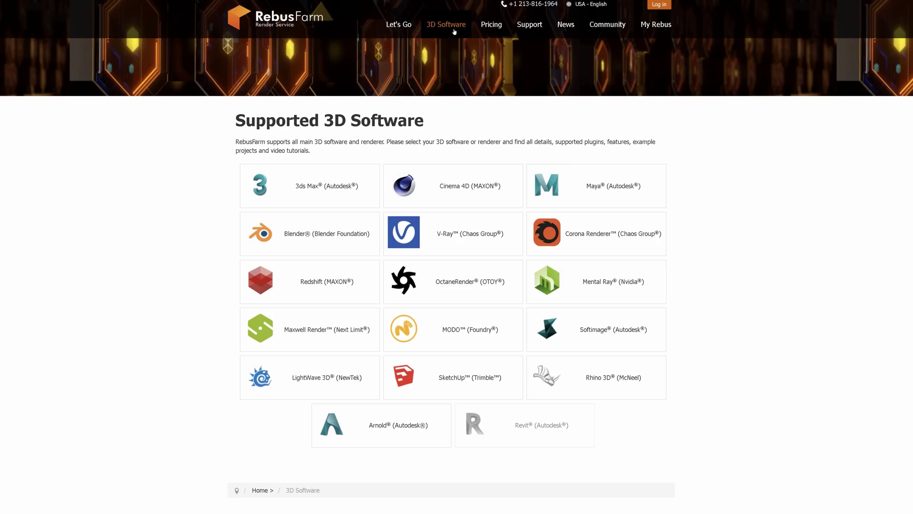
left_click(495, 224)
scroll(354, 295, "down", 6)
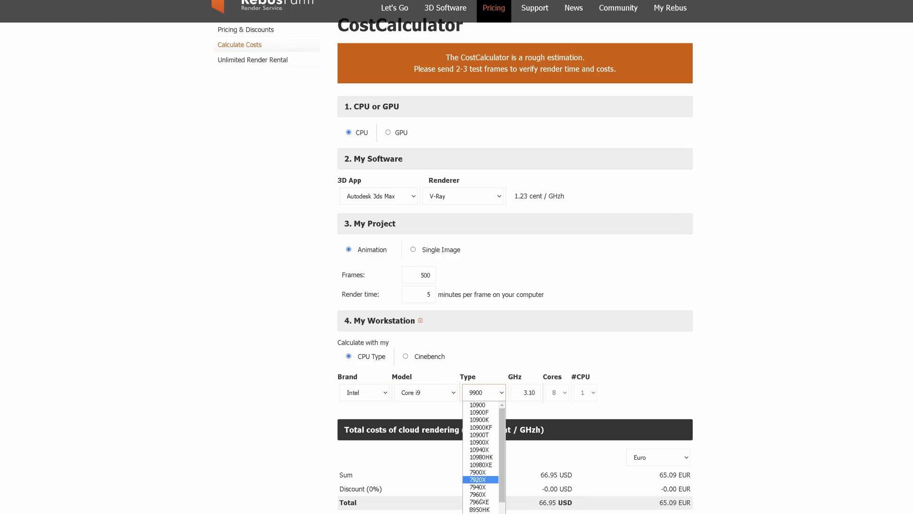
left_click(483, 509)
double_click(426, 294)
type("4,5")
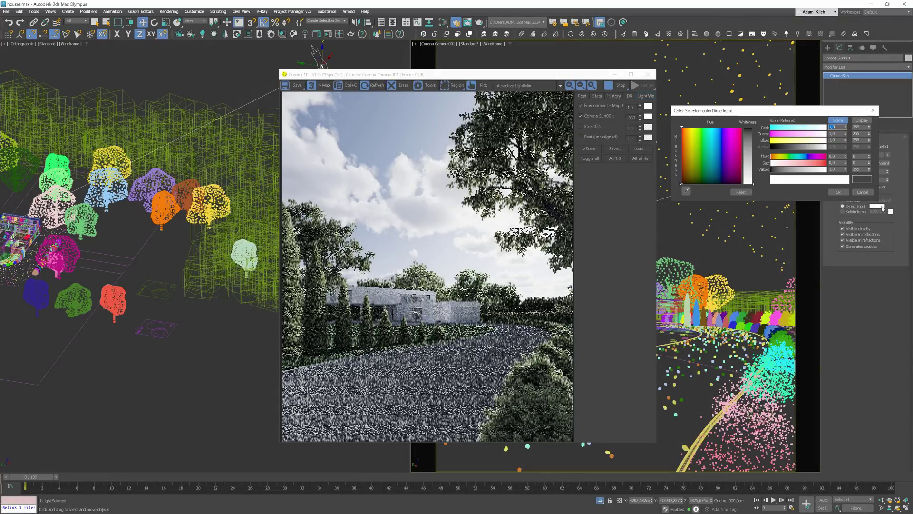
- Change the Corona Sun colour to a deep saturated blue in the Color Selector
left_click_drag(788, 167, 825, 167)
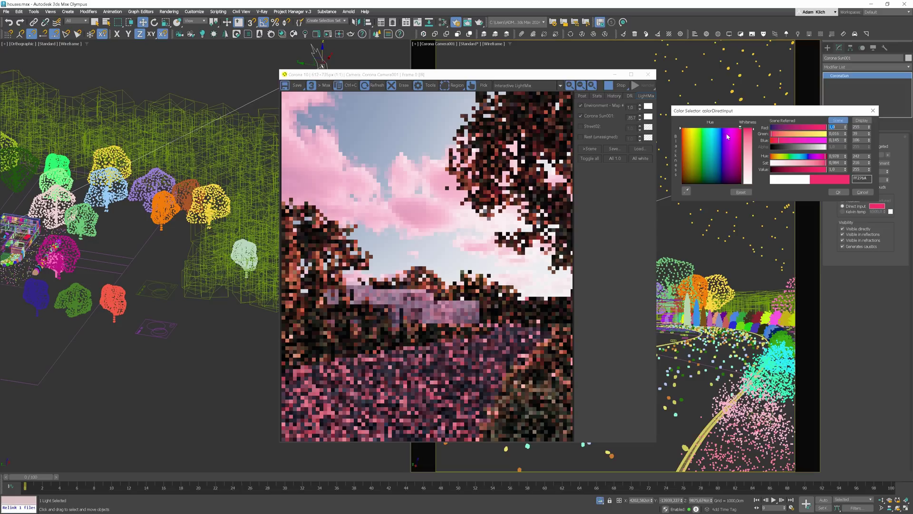
left_click_drag(753, 133, 754, 155)
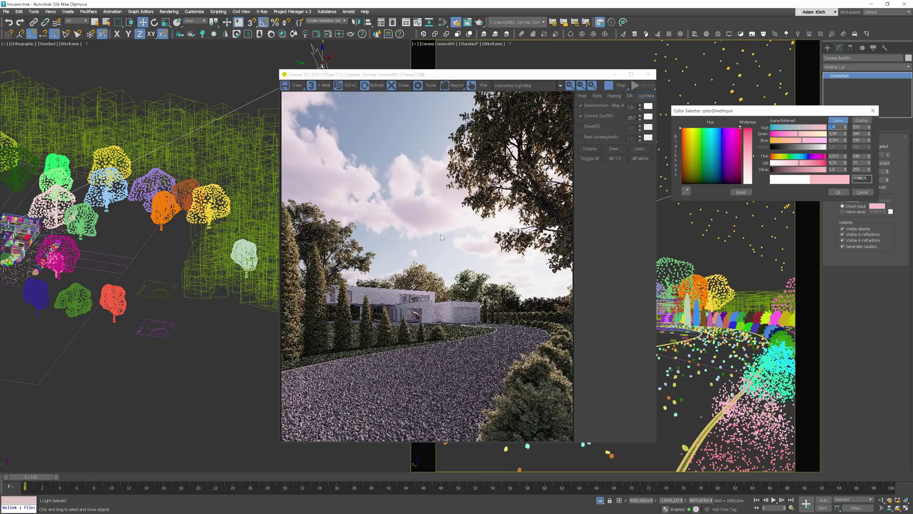
left_click(804, 160)
left_click_drag(795, 127, 782, 141)
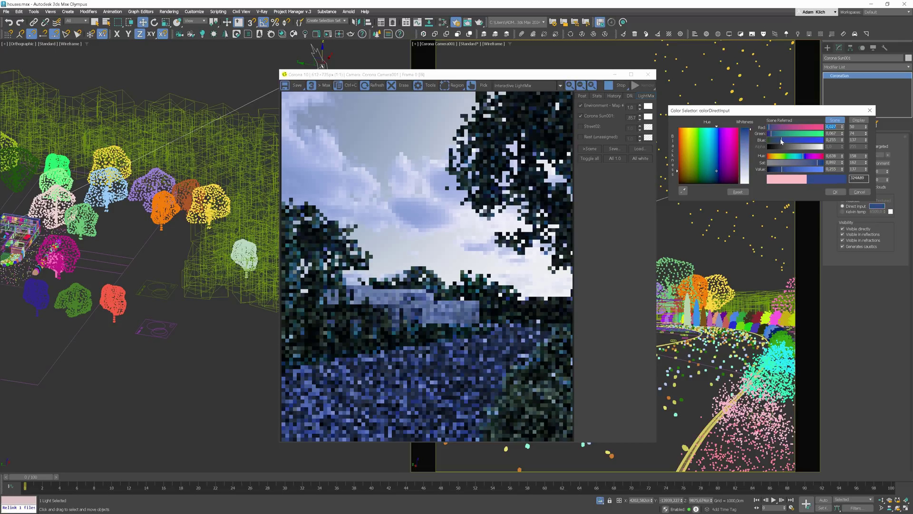
left_click(835, 191)
- Lower the Environment LightMix intensity and the exposure to darken the render
left_click(640, 114)
left_click_drag(641, 128, 638, 164)
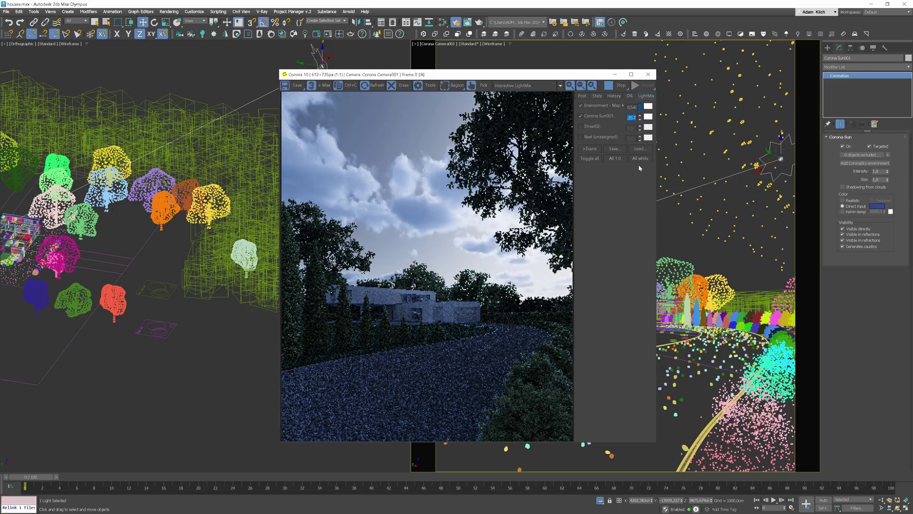
left_click(588, 99)
left_click_drag(650, 129, 651, 141)
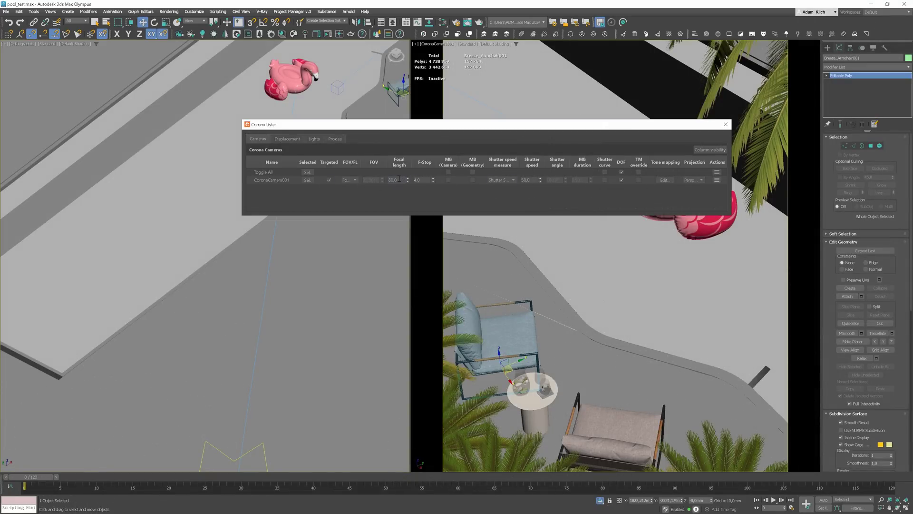
- Try CoronaCamera001 focal lengths of 90, 80 and 20 in the Lister, settling on 80
left_click_drag(401, 179, 378, 181)
type("90")
key("Return")
type("80")
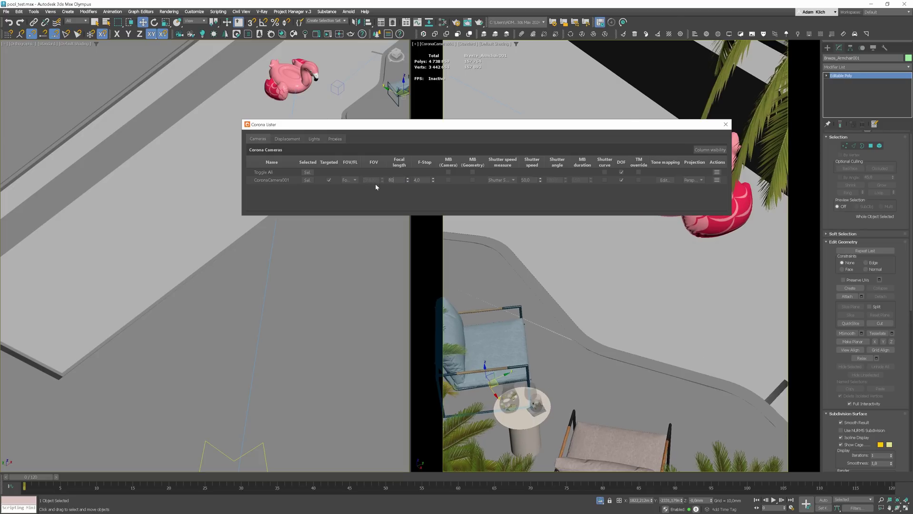
key("Return")
type("20")
key("Return")
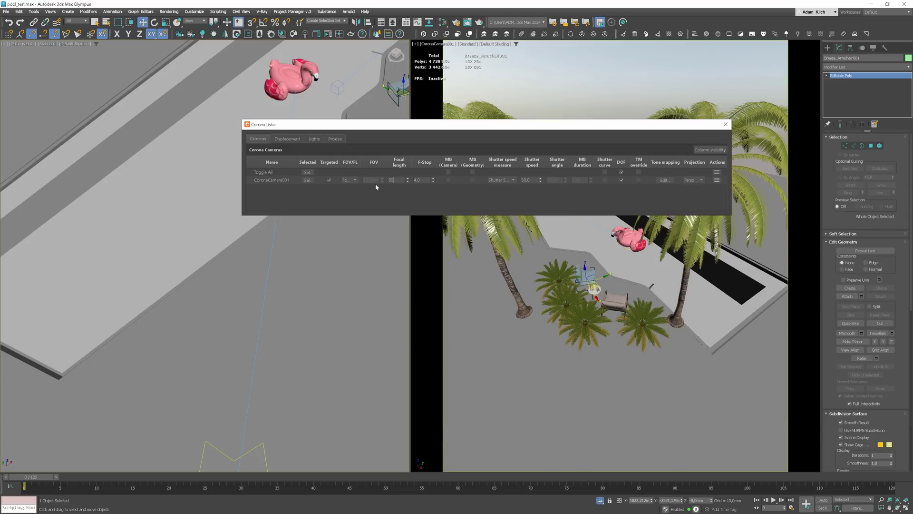
type("80")
key("Return")
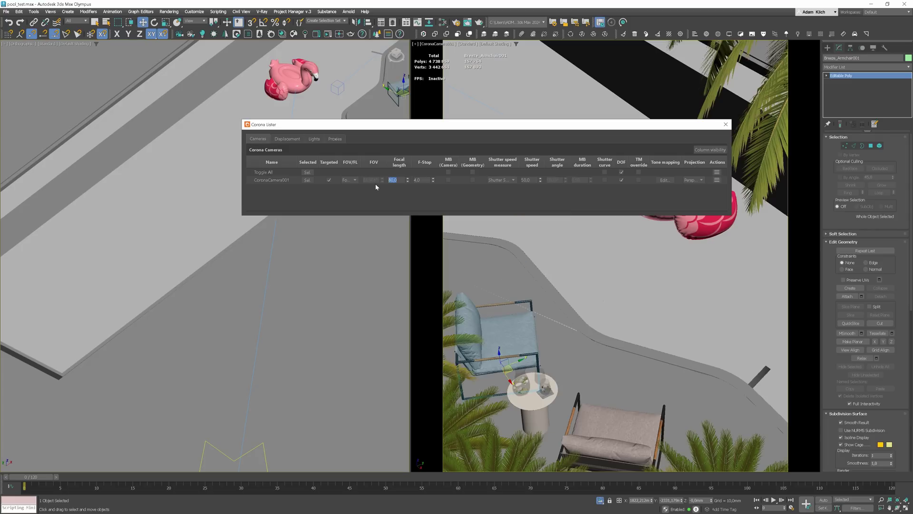
- Browse the Lister's Displacement and Lights listings, check the sun's Color mode options, then show Proxies
left_click(295, 140)
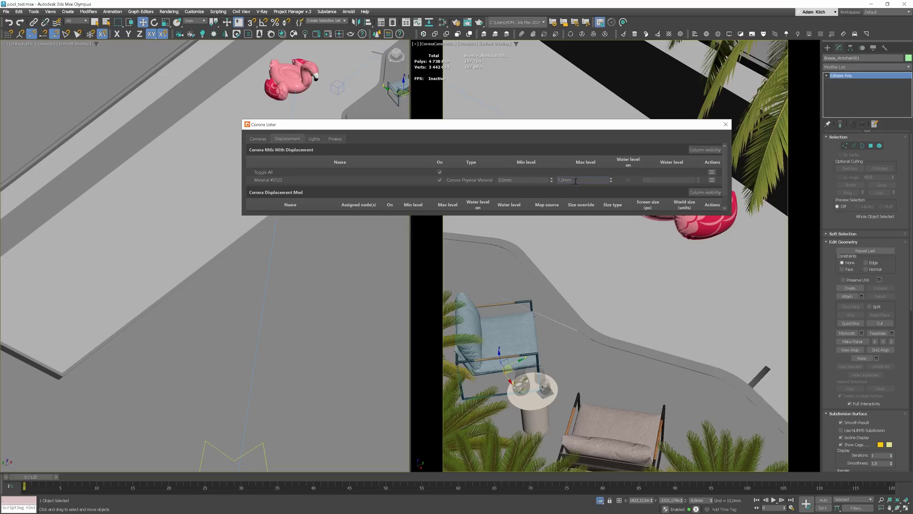
scroll(574, 182, "down", 1)
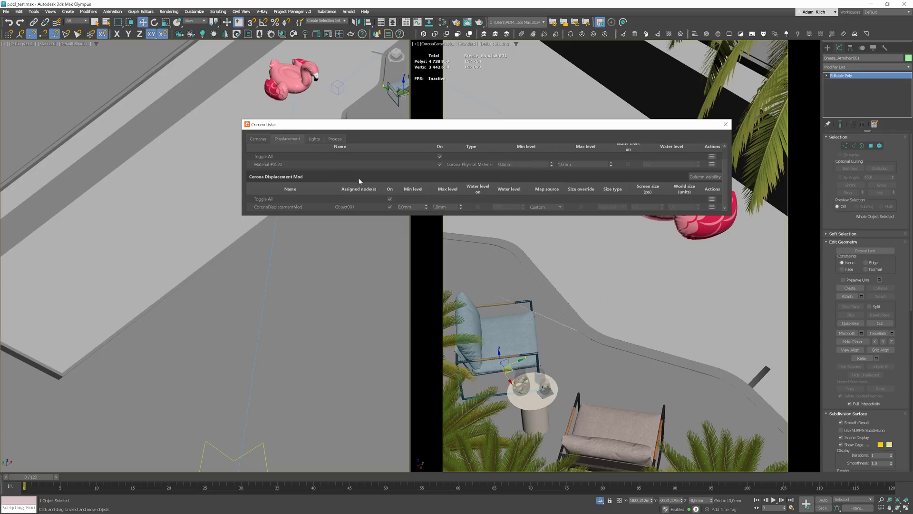
left_click(315, 140)
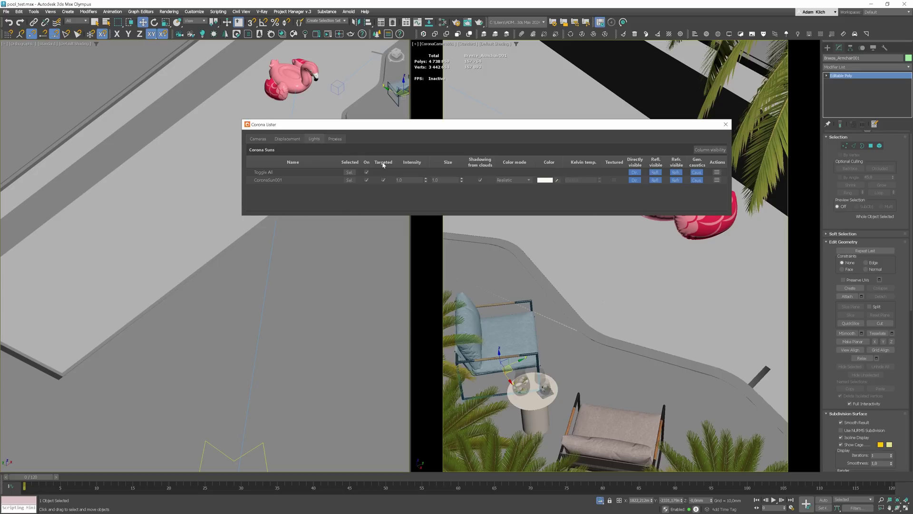
left_click(516, 181)
left_click(335, 140)
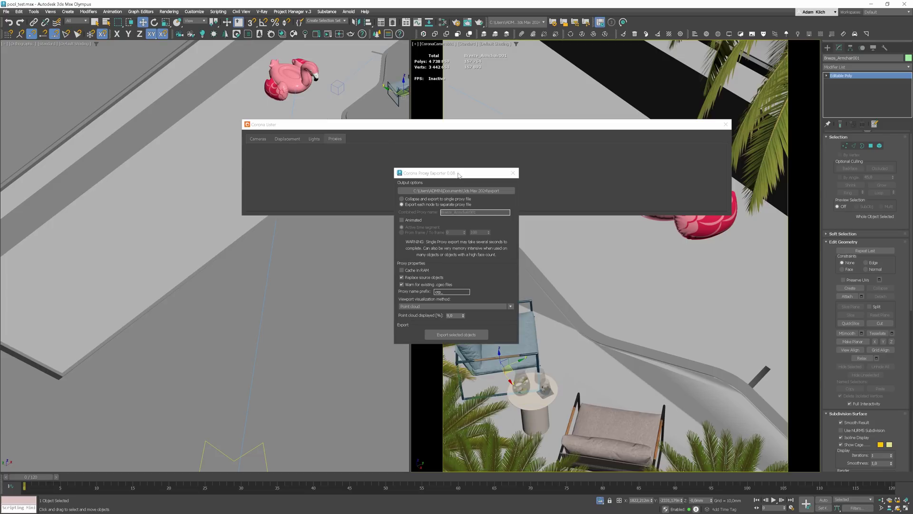
- Export the armchair as a Corona proxy and switch its previz from Solid Bounding Box to Full Mesh
left_click_drag(458, 175, 707, 194)
left_click(704, 354)
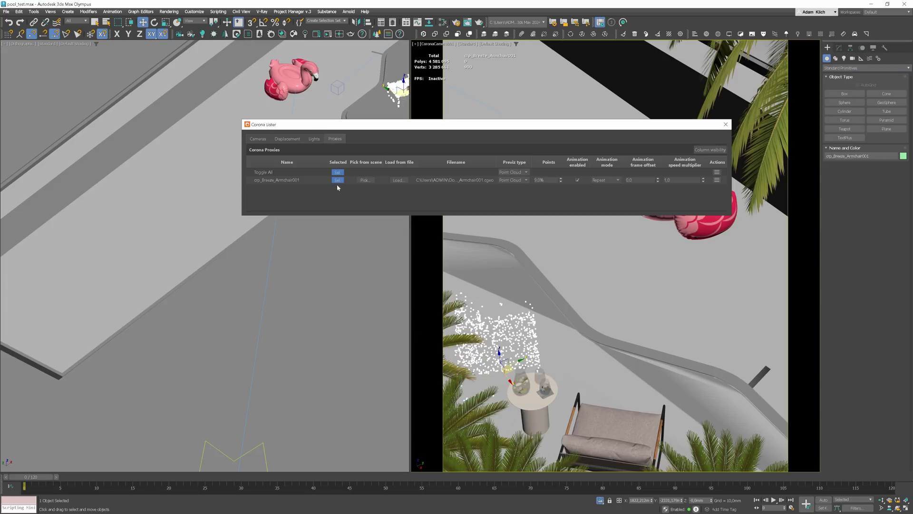
left_click(520, 180)
left_click(519, 189)
left_click(506, 180)
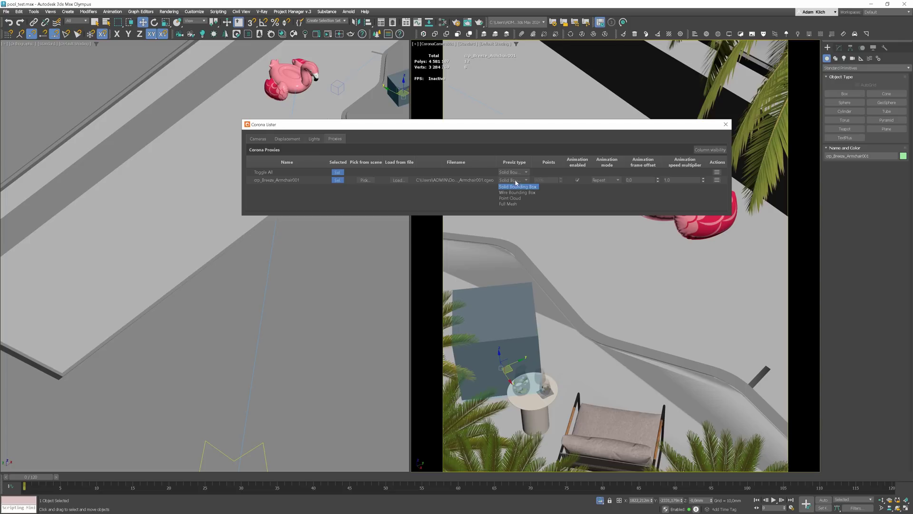
left_click(520, 205)
left_click(521, 172)
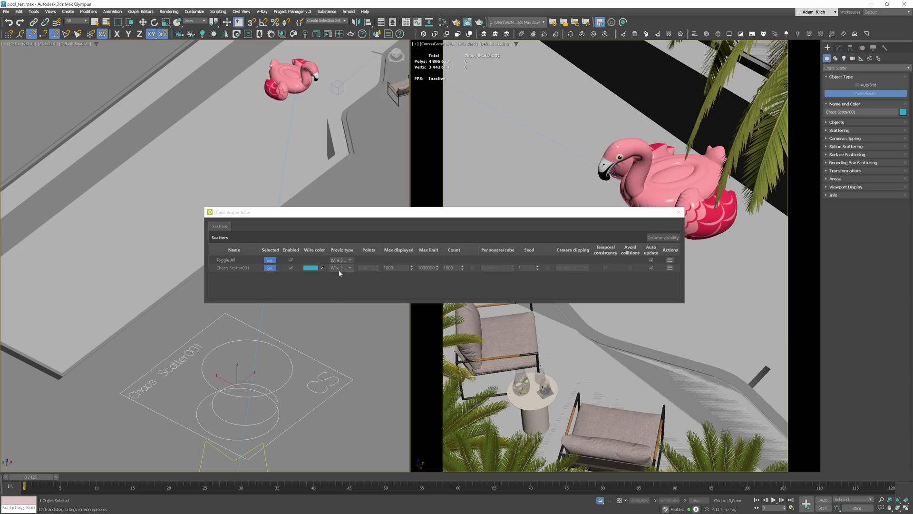
- Open Chaos Scatter001's Previz type dropdown in the Chaos Scatter Lister
left_click(348, 267)
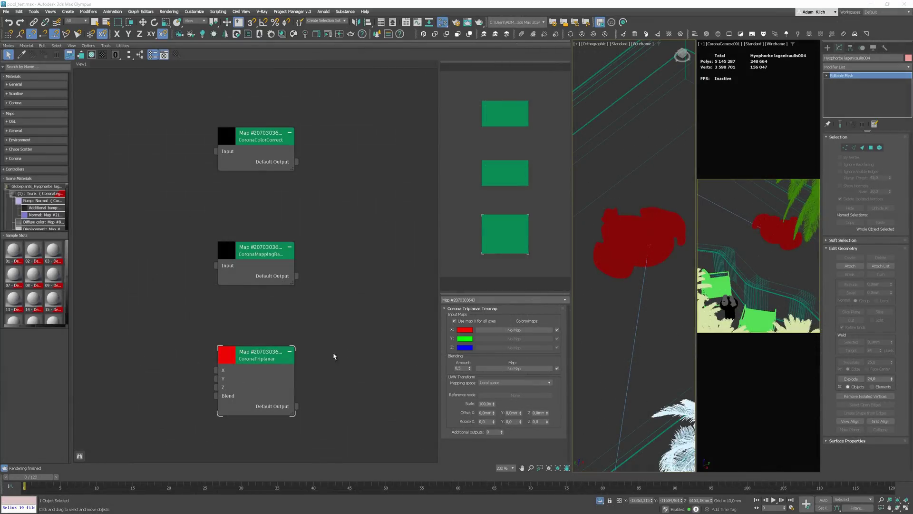
- Give CoronaColorCorrect 3 additional outputs and inspect the Mapping Randomizer and Triplanar nodes
left_click(259, 140)
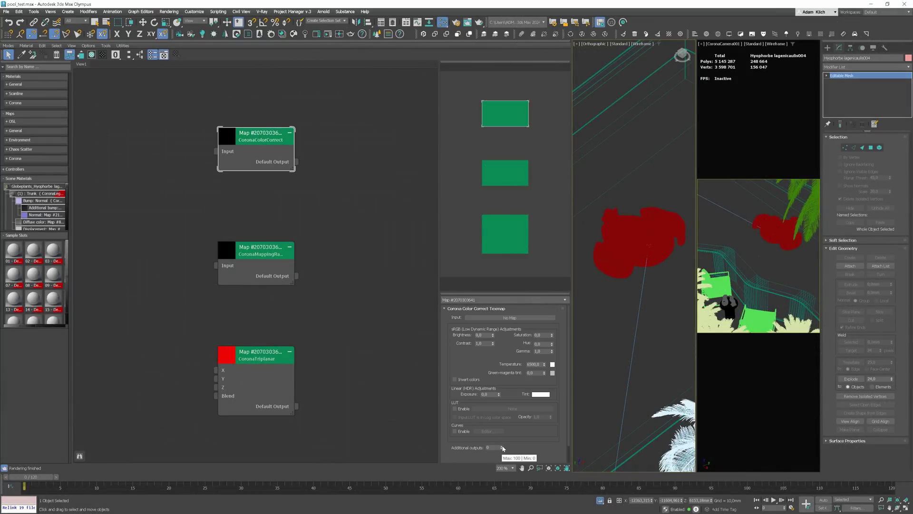
left_click(501, 447)
left_click(501, 447)
left_click(502, 447)
left_click(260, 251)
scroll(508, 421, "down", 2)
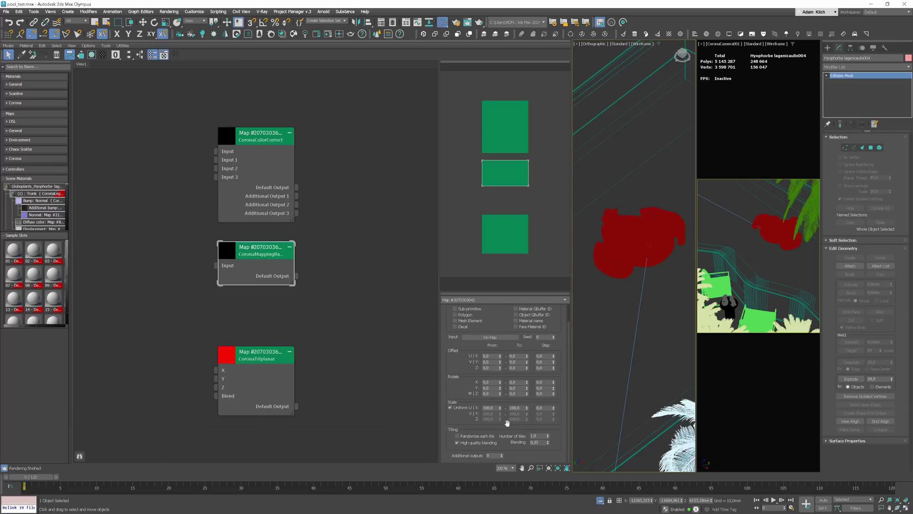
left_click(263, 357)
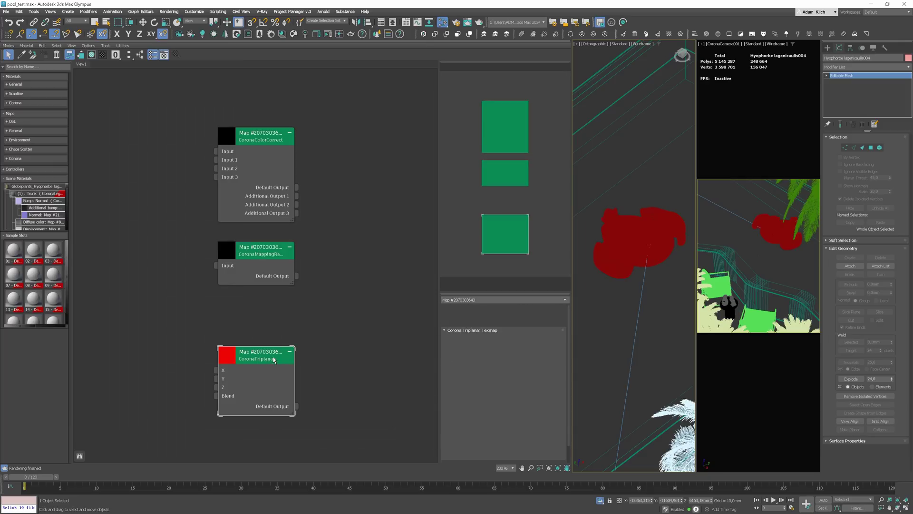
- Bring the plant's multi/sub material into the Slate node view as an instance
middle_click_drag(187, 180, 301, 176)
scroll(214, 176, "down", 2)
left_click_drag(38, 186, 255, 211)
left_click(438, 280)
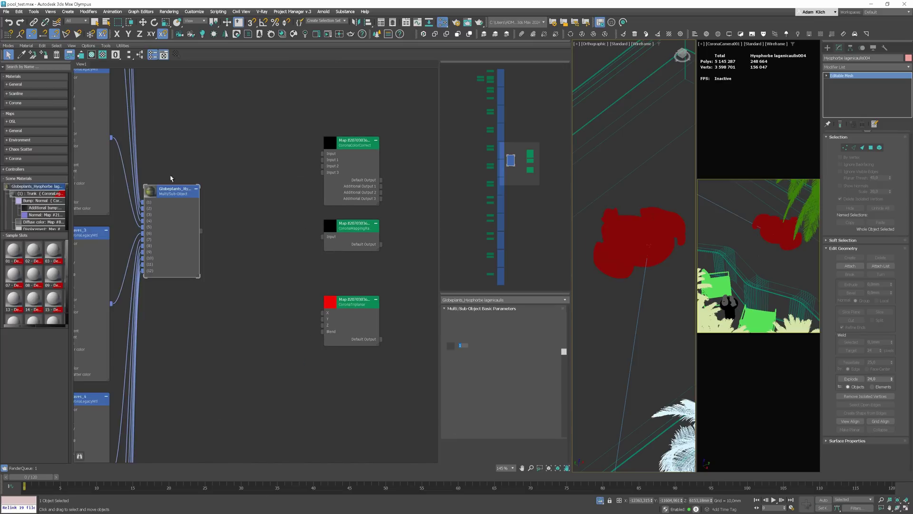
- Spread out the plant's bitmap nodes and pan to an empty area of the node view
middle_click_drag(267, 152, 315, 168)
left_click_drag(286, 157, 226, 247)
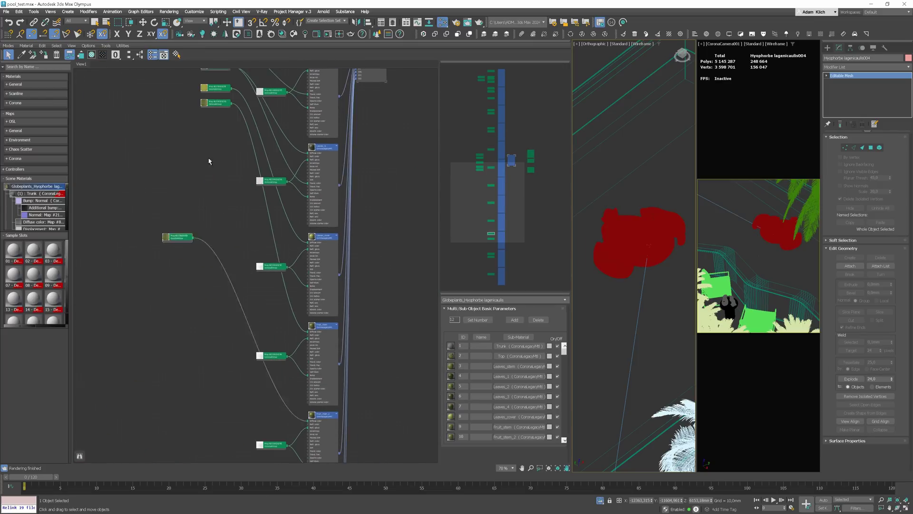
scroll(233, 203, "up", 1)
middle_click_drag(232, 202, 166, 255)
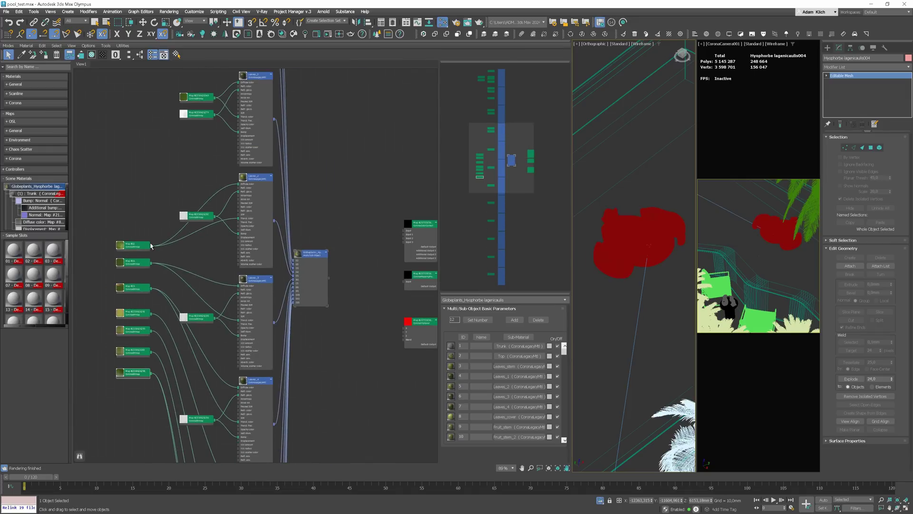
- Add a new Corona Color Correct map node from Maps > Corona and position it
right_click(178, 253)
mouse_move(193, 264)
mouse_move(256, 293)
left_click(297, 315)
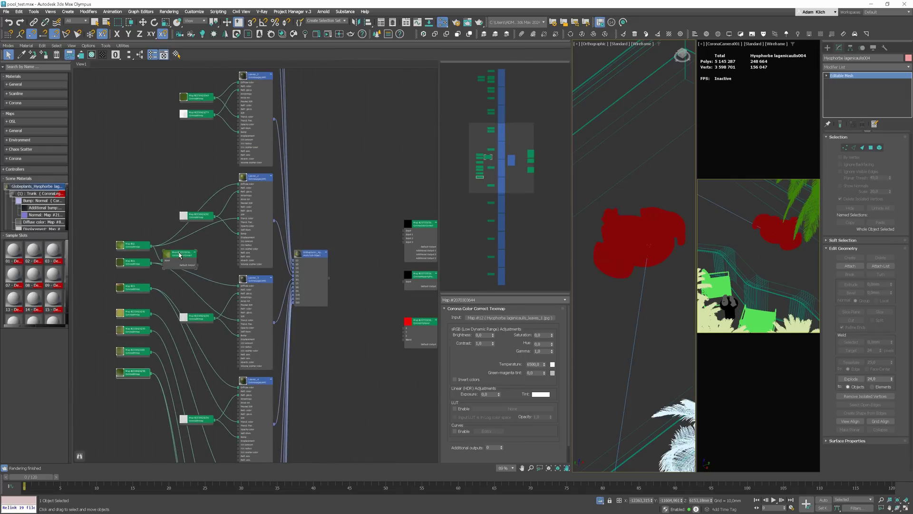
scroll(123, 231, "up", 4)
left_click(123, 230)
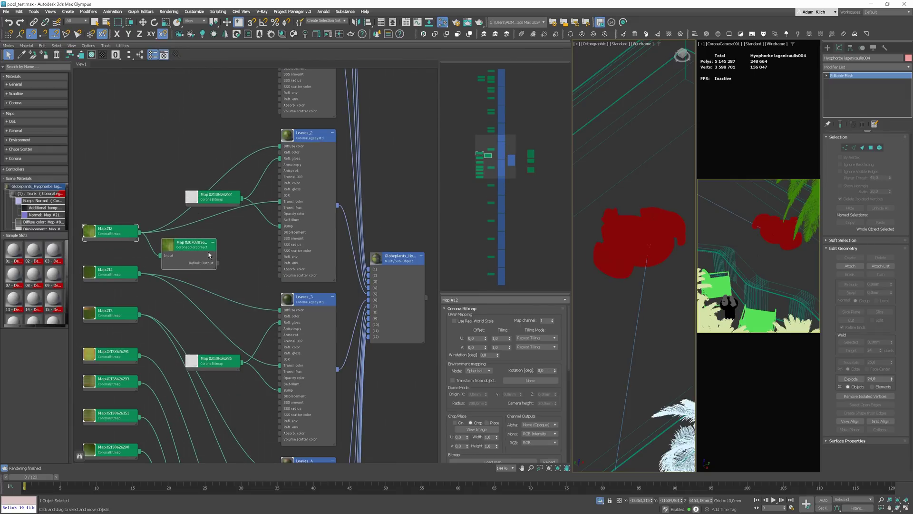
left_click_drag(186, 243, 206, 243)
middle_click_drag(215, 285, 224, 216)
- Set the Color Correct's additional outputs to 7, then undo several recent wiring changes
double_click(482, 447)
type("7")
key("Return")
key("ctrl+z")
key("ctrl+z")
key("ctrl+z")
key("ctrl+z")
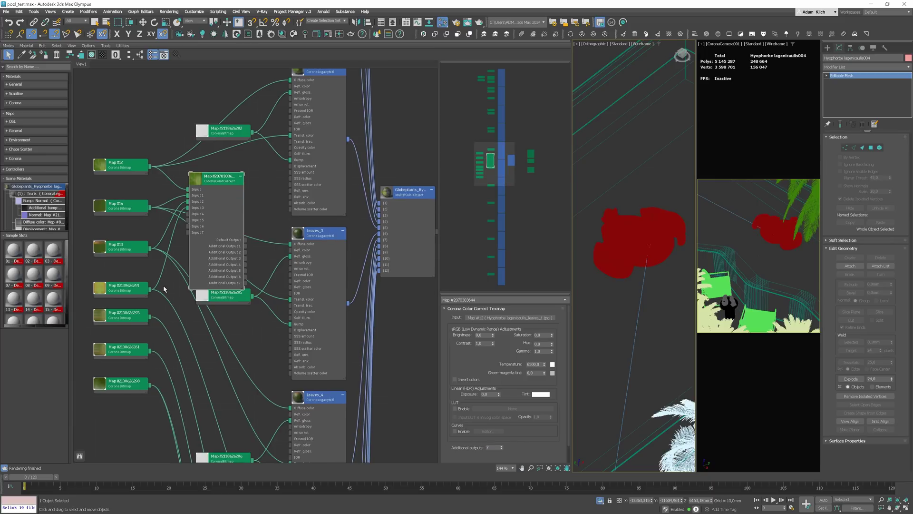
key("ctrl+z")
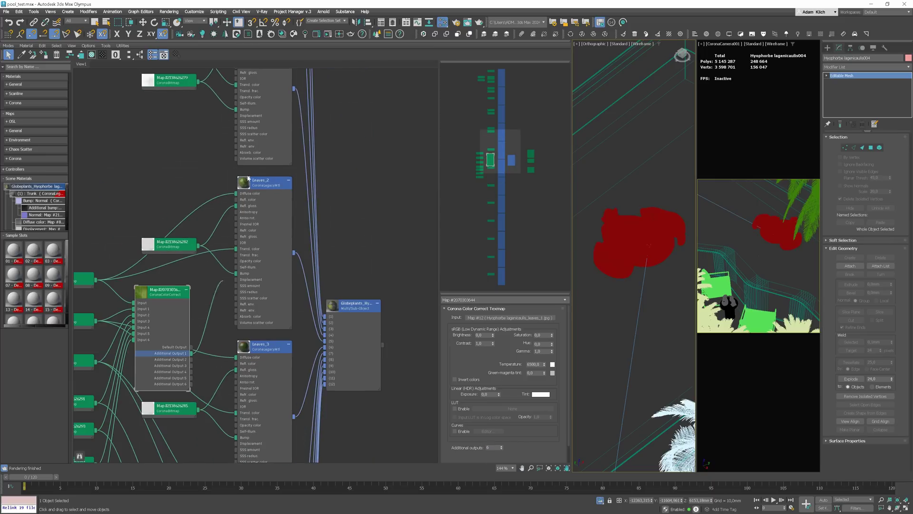
key("ctrl+z")
key("ctrl+z")
key("ctrl+z")
key("ctrl+z")
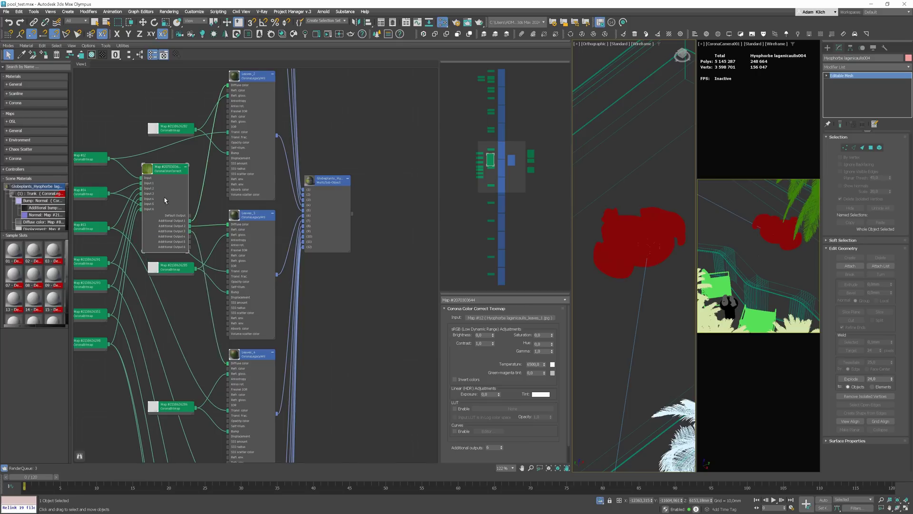
key("ctrl+z")
key("ctrl+z")
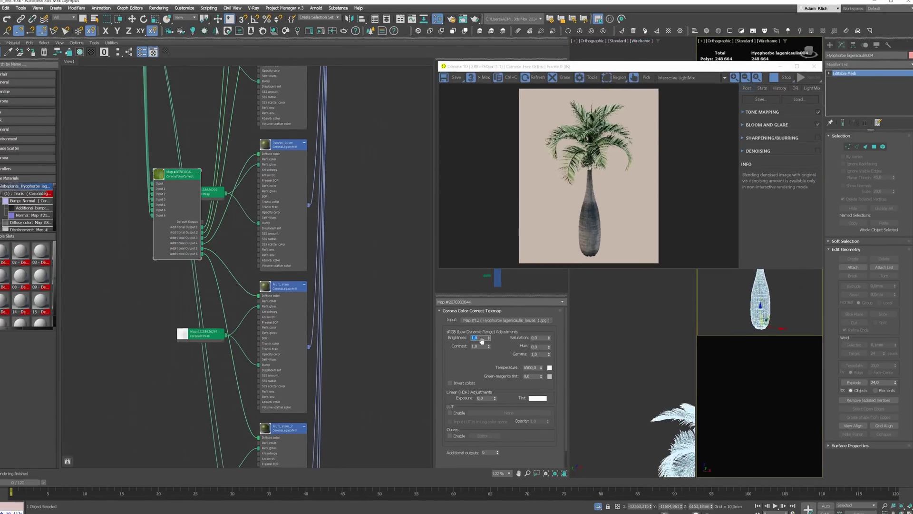
- Set the Color Correct map's Brightness to 0.5
double_click(482, 335)
type("0,5")
key("Return")
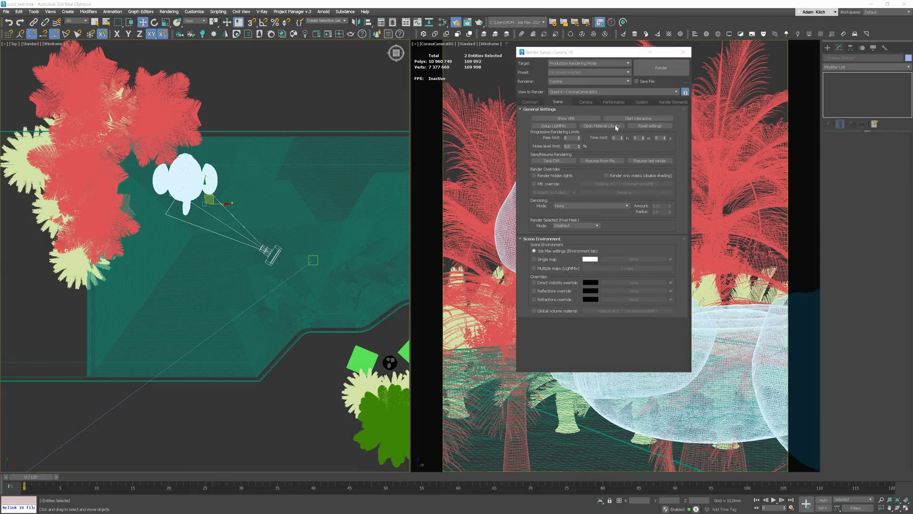
- Open the Corona Interactive LightMix Setup from Render Setup's Scene settings
left_click(569, 126)
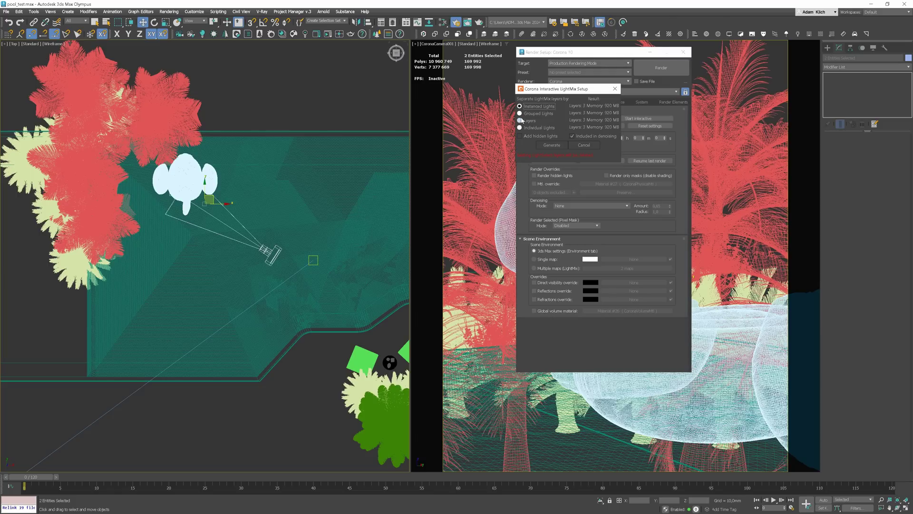